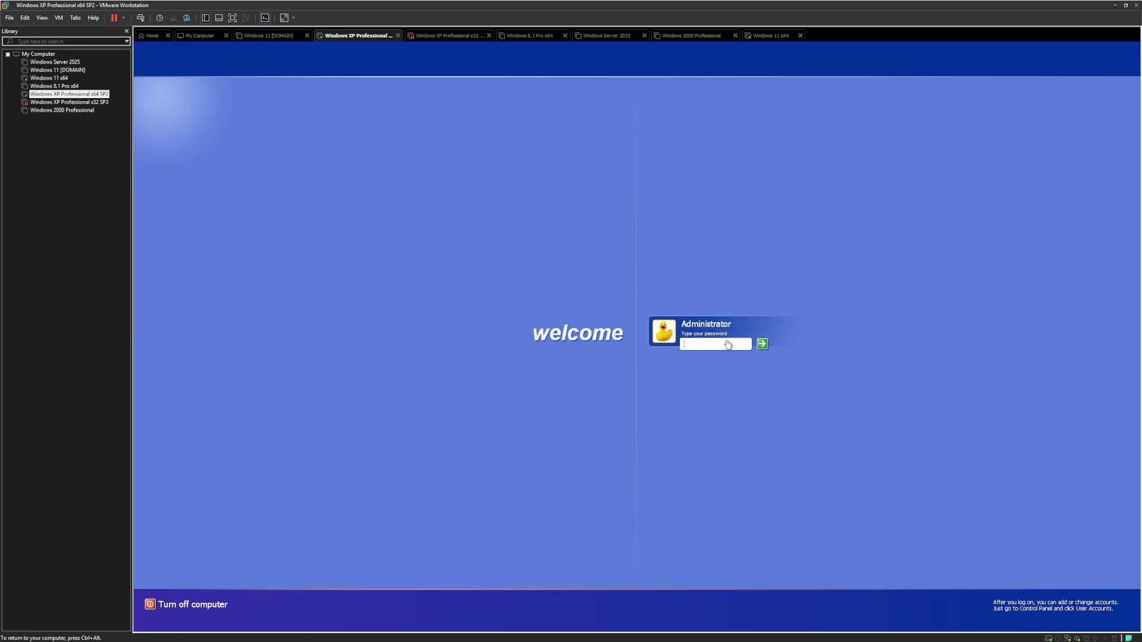
Log on to the XP x64 guest with the Administrator password and move the activation prompt higher
text(********)
key(Return)
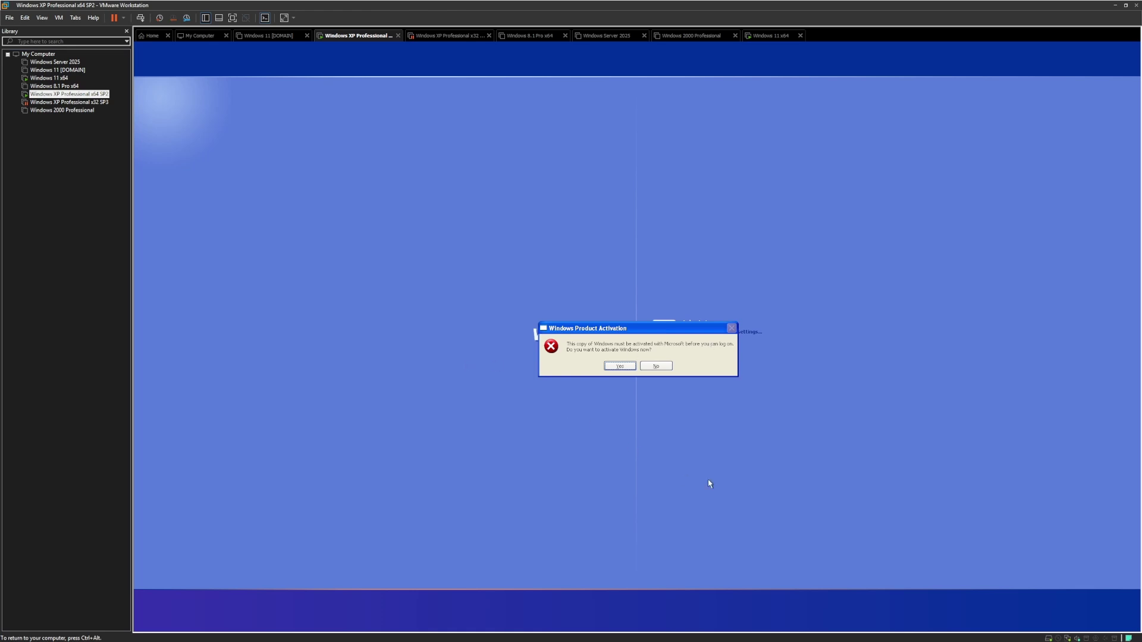
key(ctrl+alt)
key(ctrl+g)
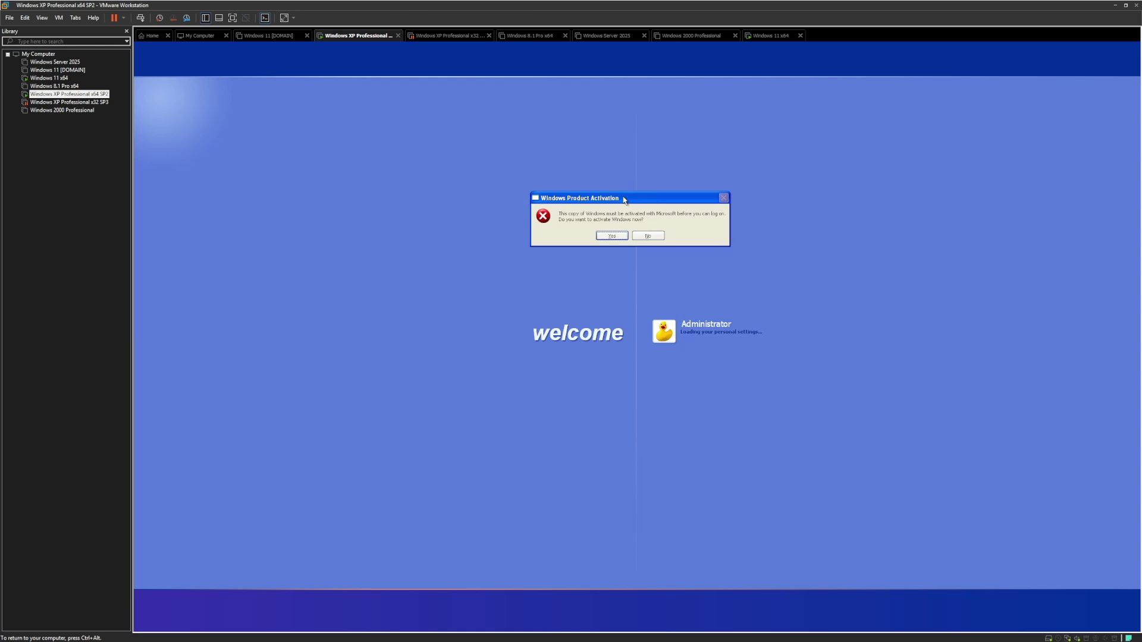
drag(624, 199, 648, 154)
Agree to activate now and choose telephone activation over internet activation
click(640, 189)
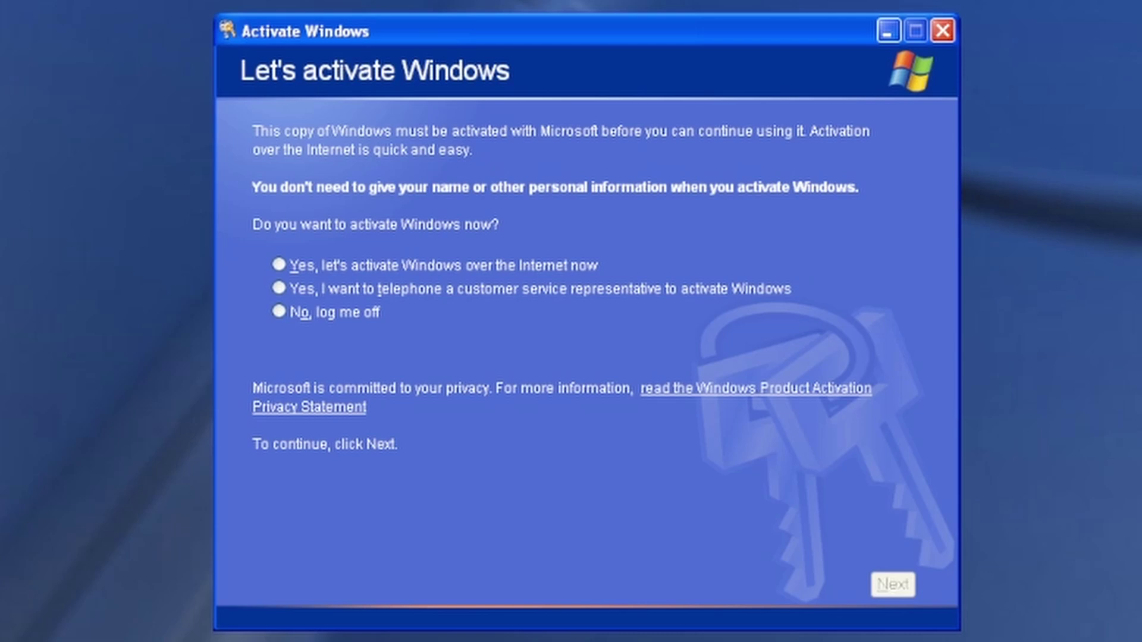
click(294, 266)
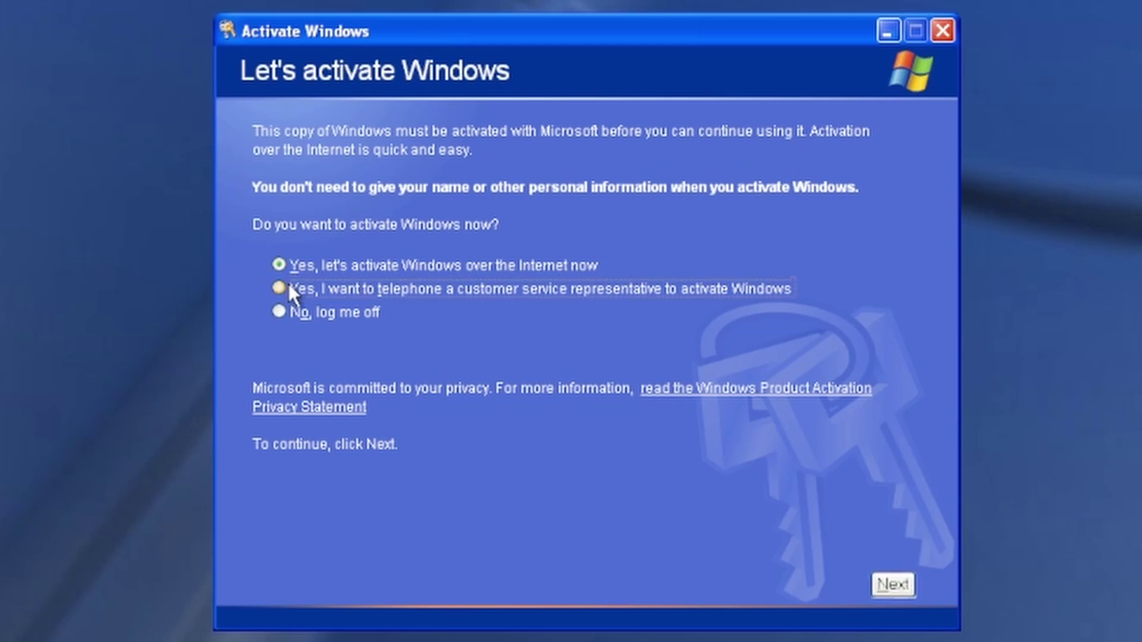
click(444, 284)
click(898, 586)
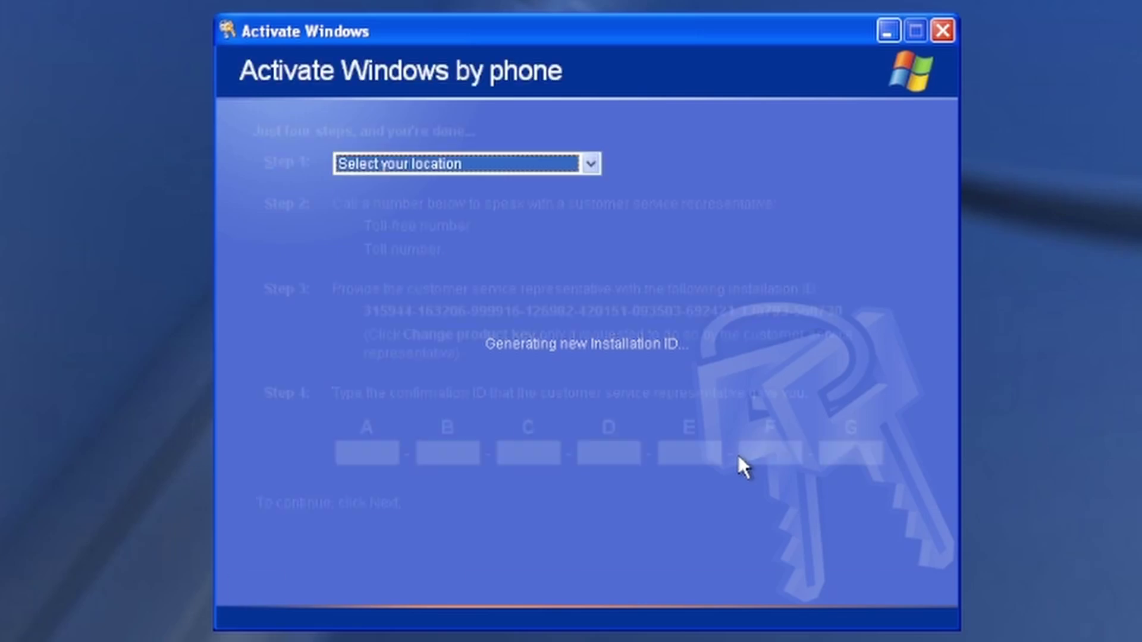
Set the Step 1 location to United States, correcting an accidental Angola pick
click(585, 164)
click(575, 274)
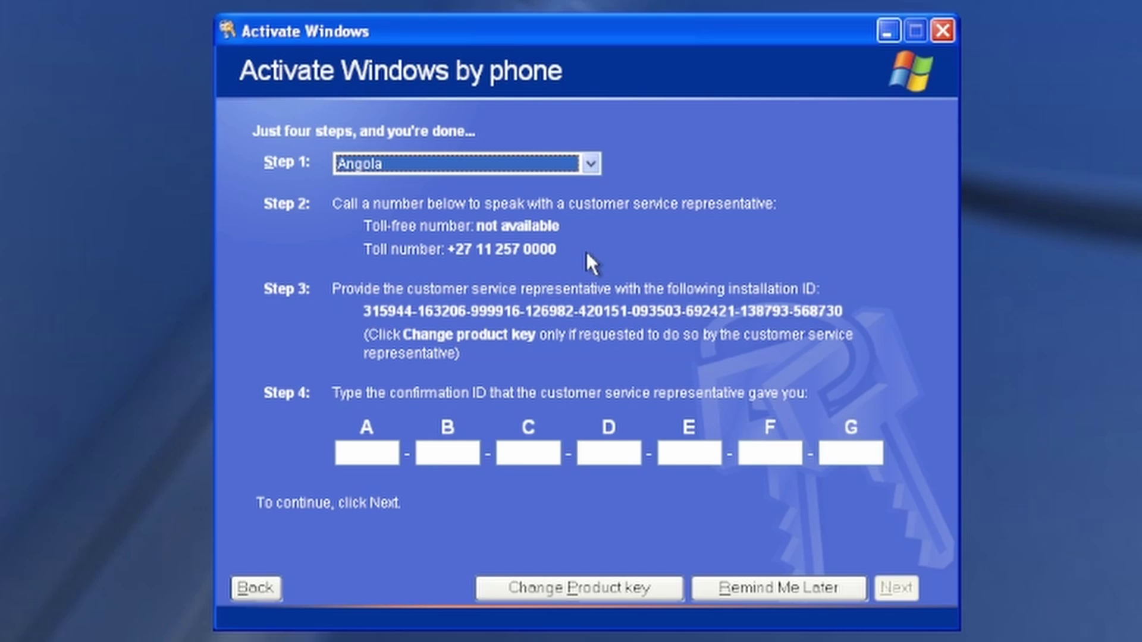
click(587, 165)
drag(587, 216, 591, 621)
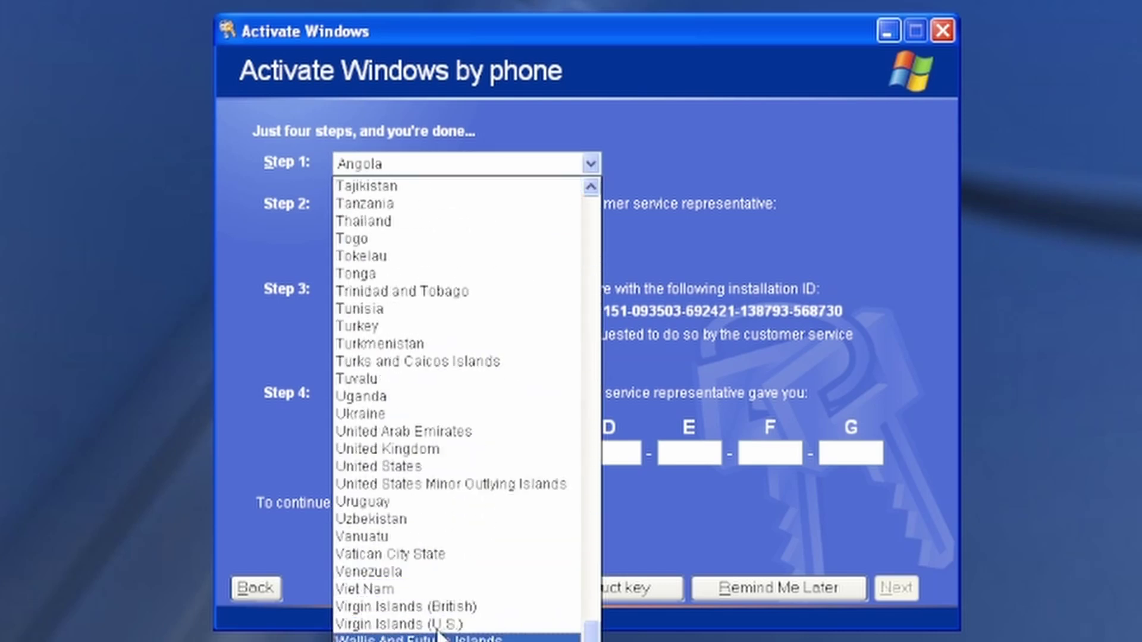
click(436, 468)
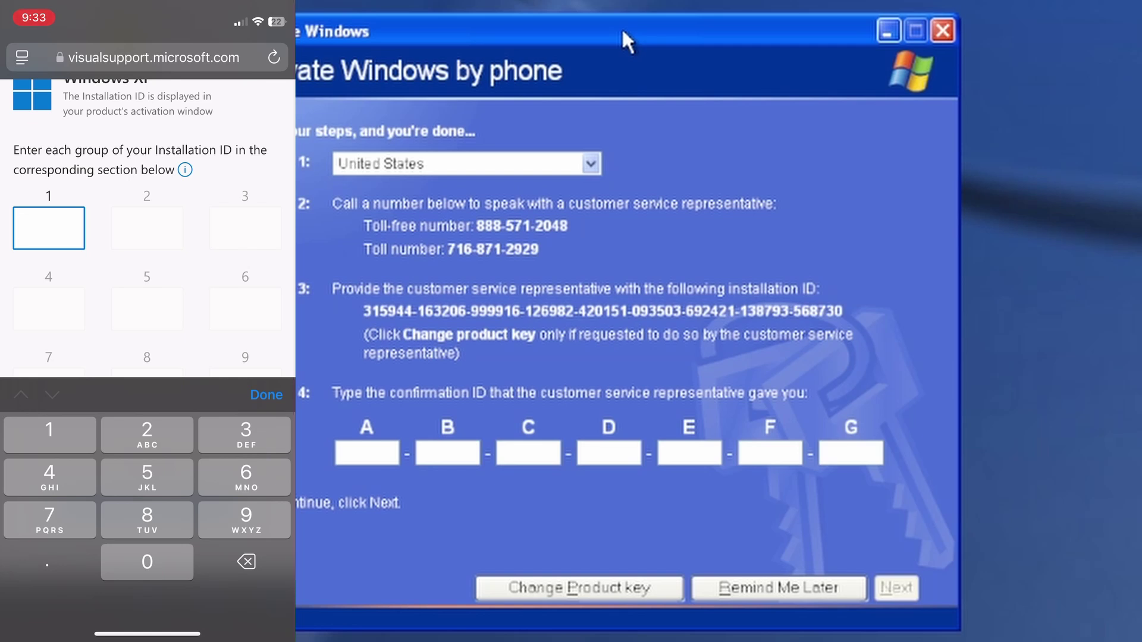
Enter the wizard's installation ID groups into fields 1–9 on the phone's activation page
text(315944)
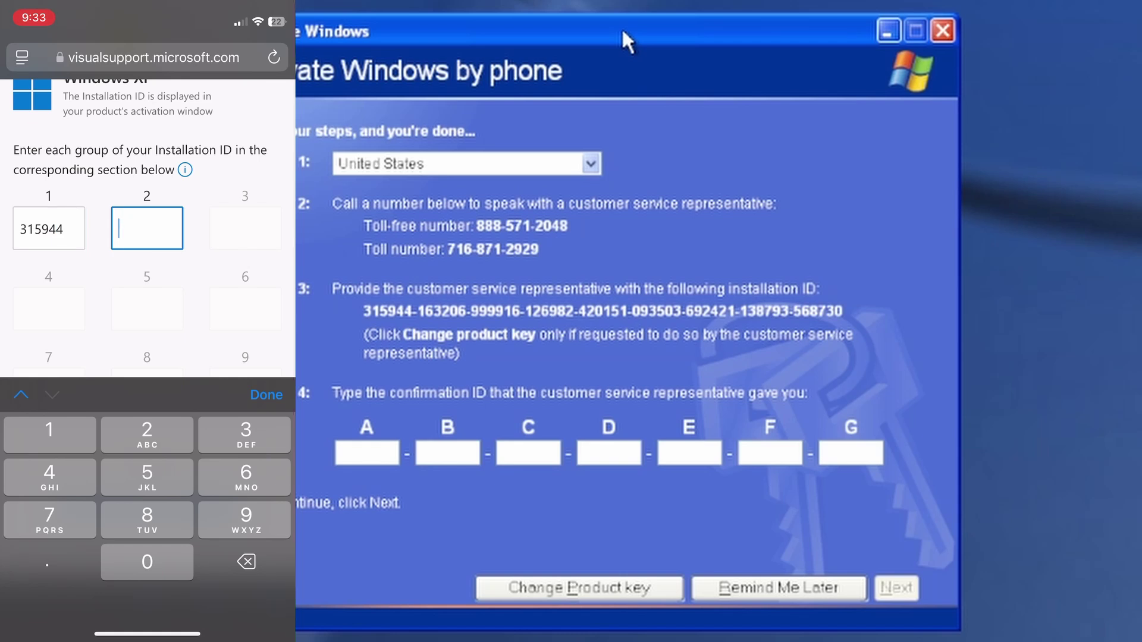
text(163)
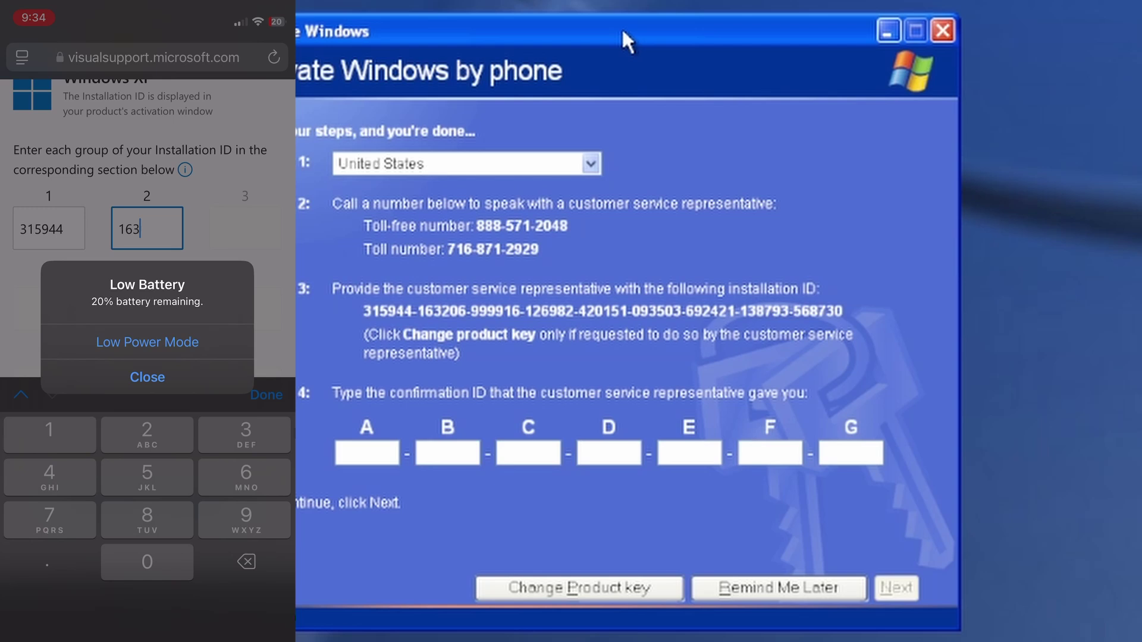
text(206)
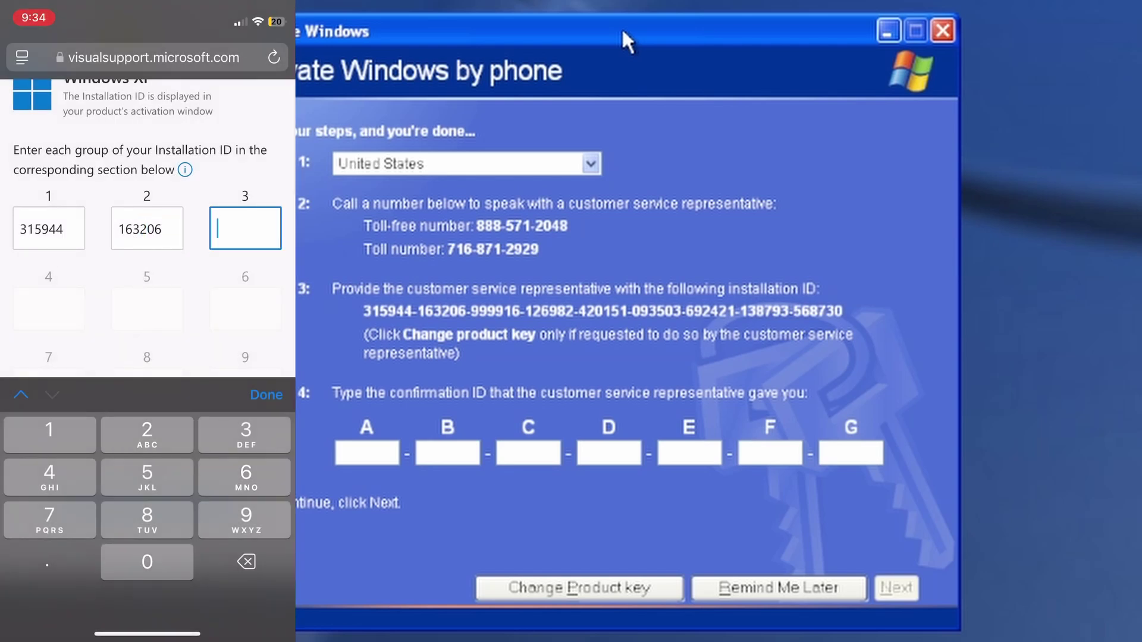
text(999916)
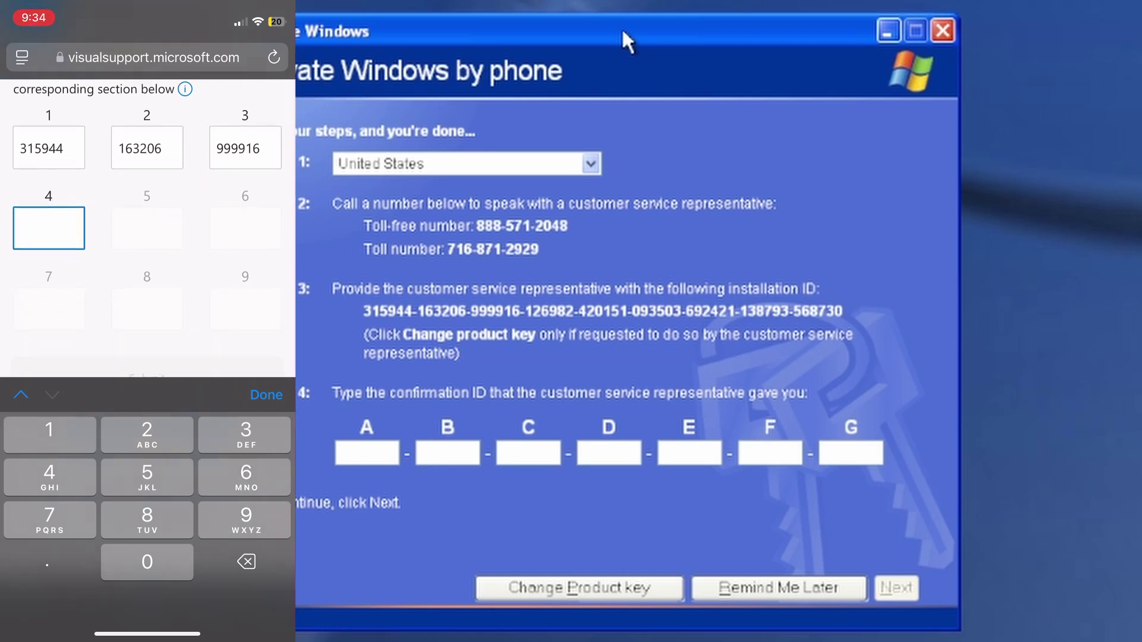
text(126982)
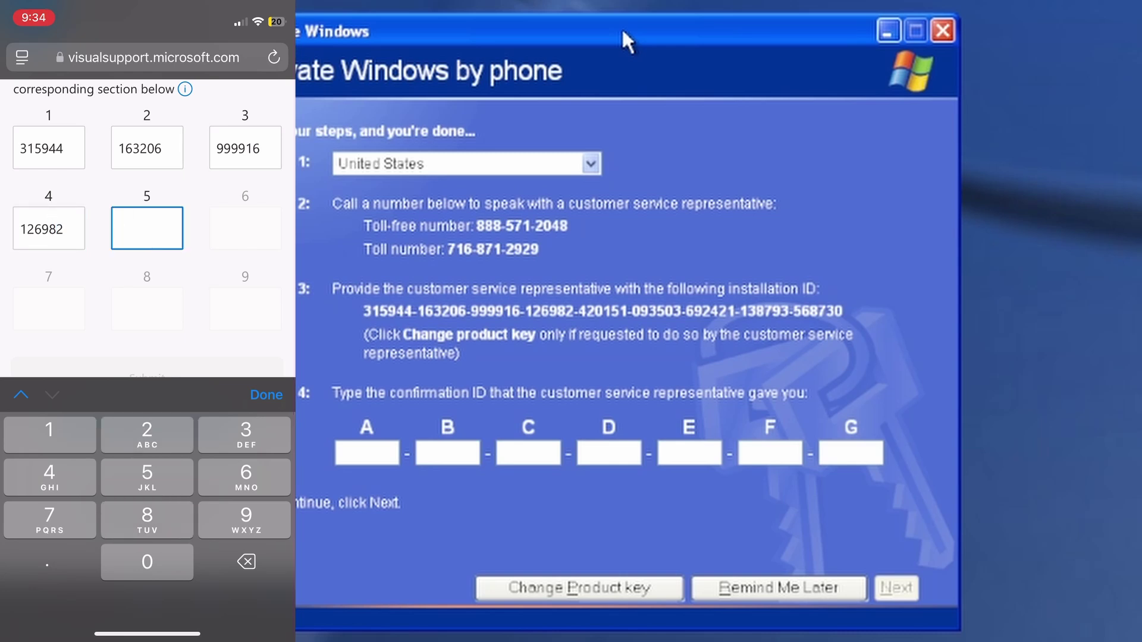
text(420151)
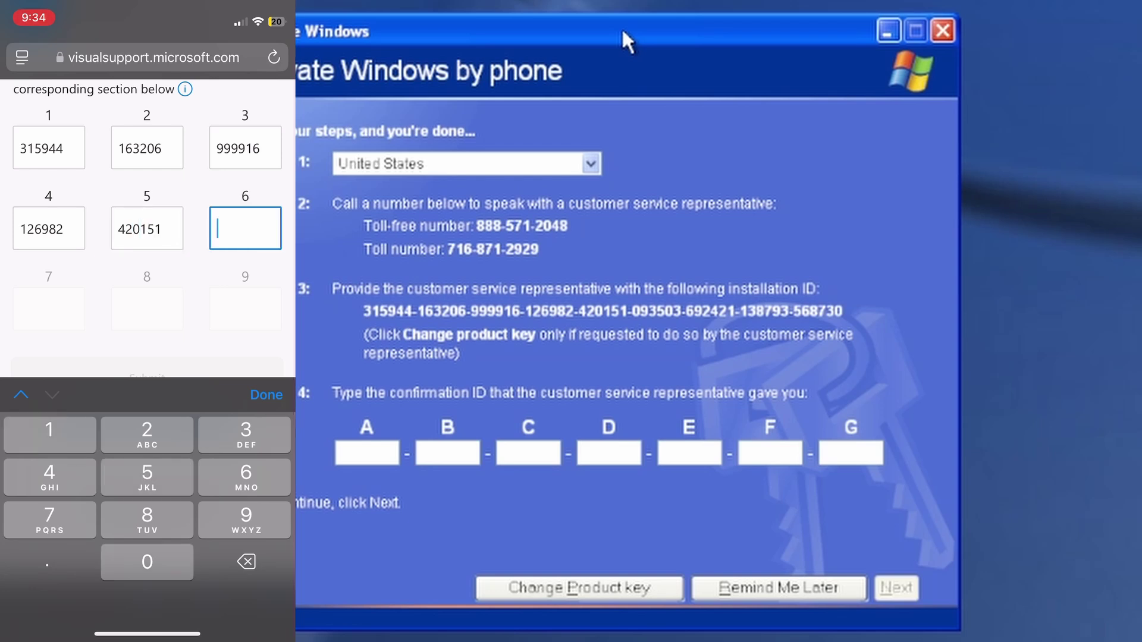
text(093503)
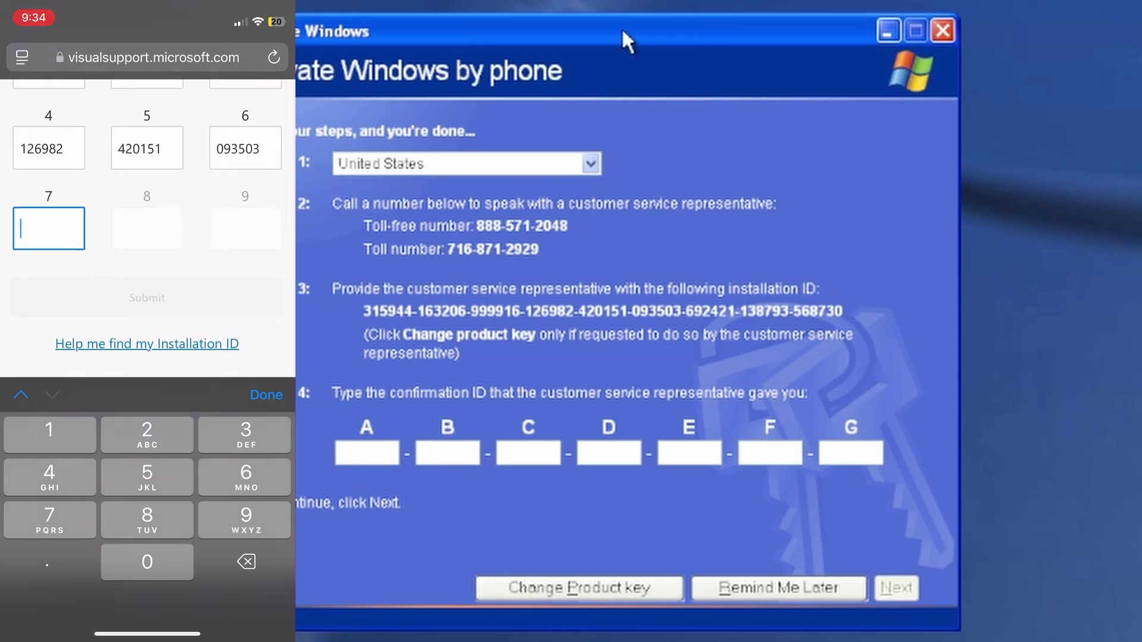
text(692421)
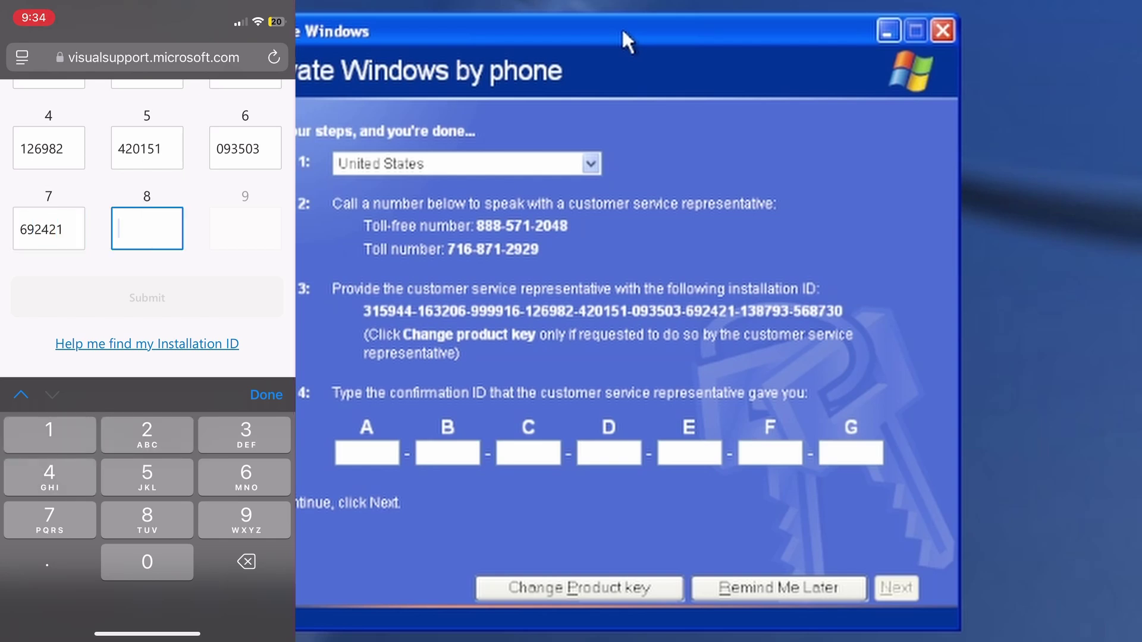
text(138793)
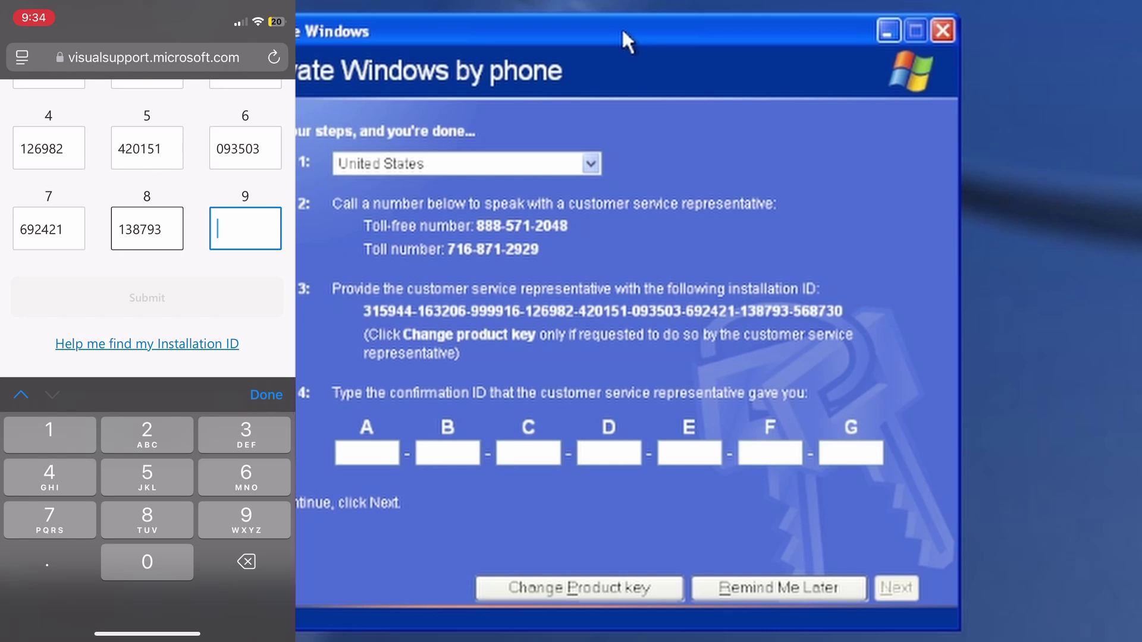
text(568)
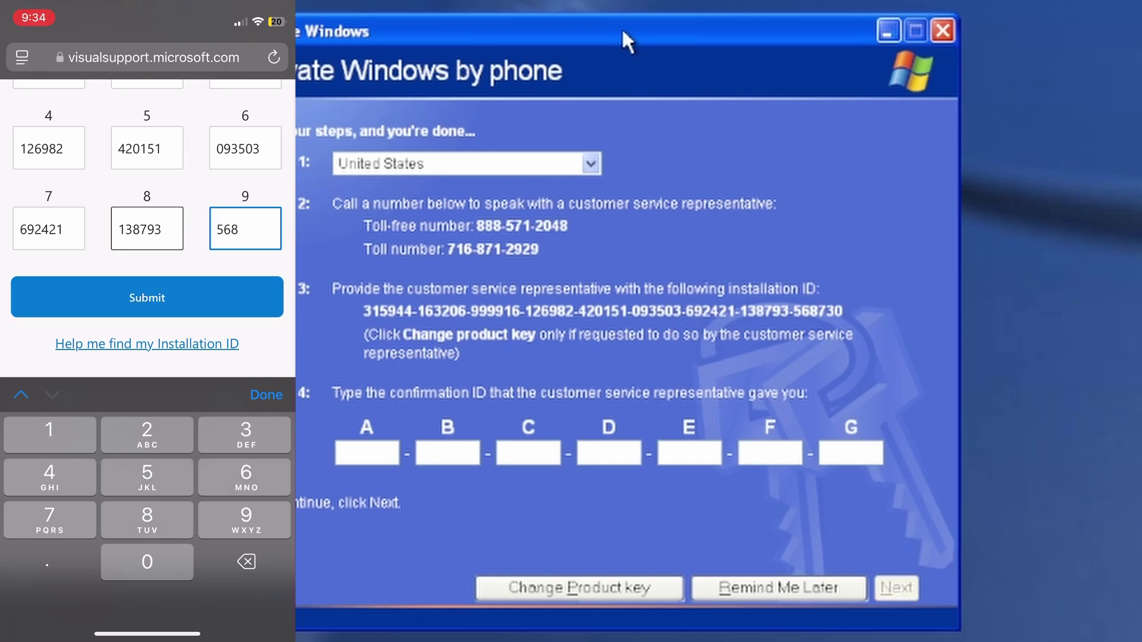
text(730)
Submit the installation ID on the phone and type the returned confirmation ID into wizard boxes A–G
click(147, 297)
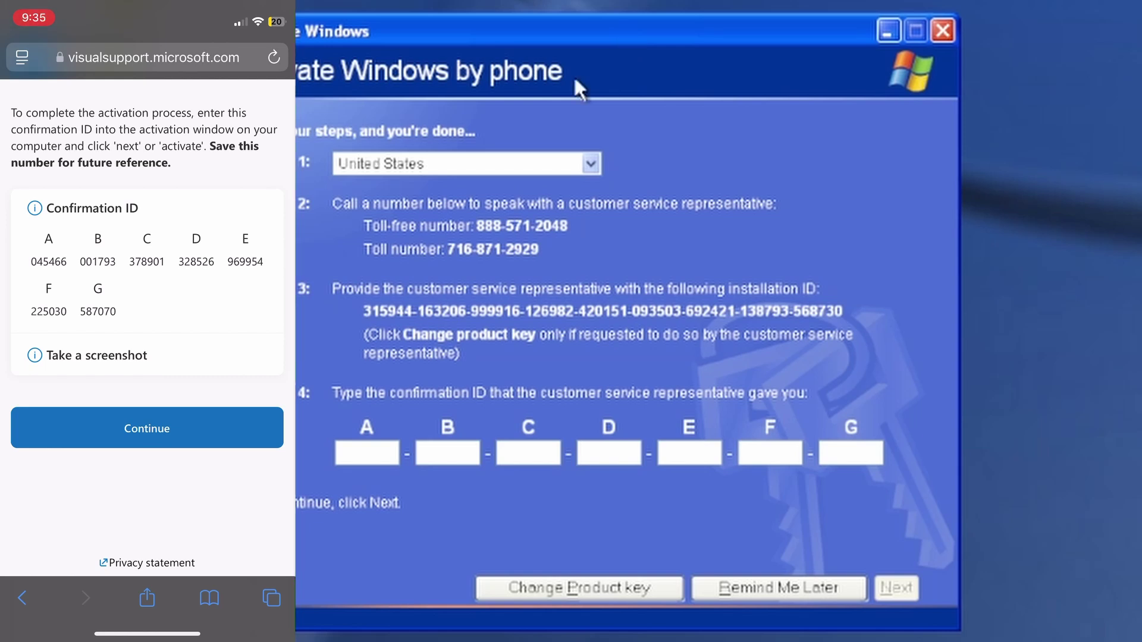
click(368, 451)
text(171)
key(BackSpace)
key(BackSpace)
key(BackSpace)
text(04)
text(5466-)
text(00)
text(179)
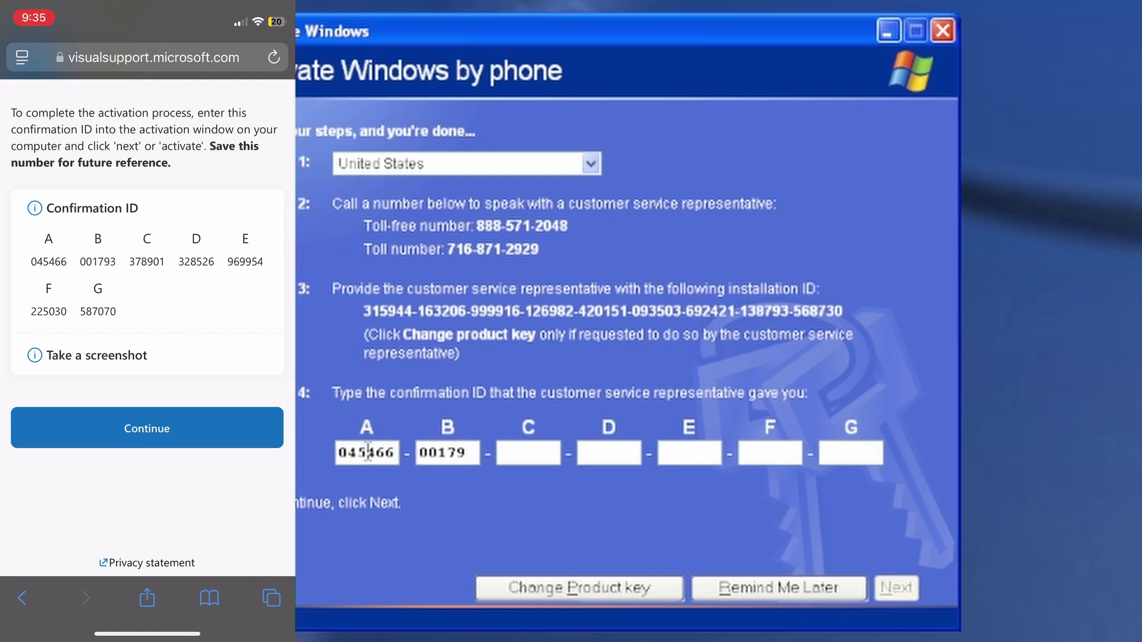
text(3-378901-3)
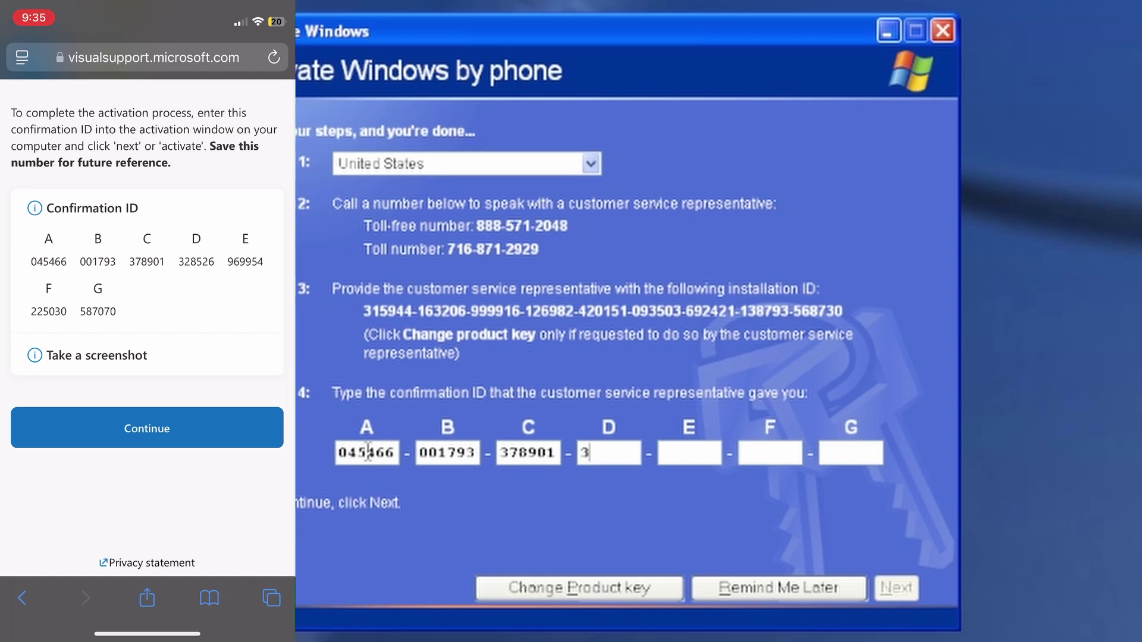
text(28)
text(526-9)
text(69954)
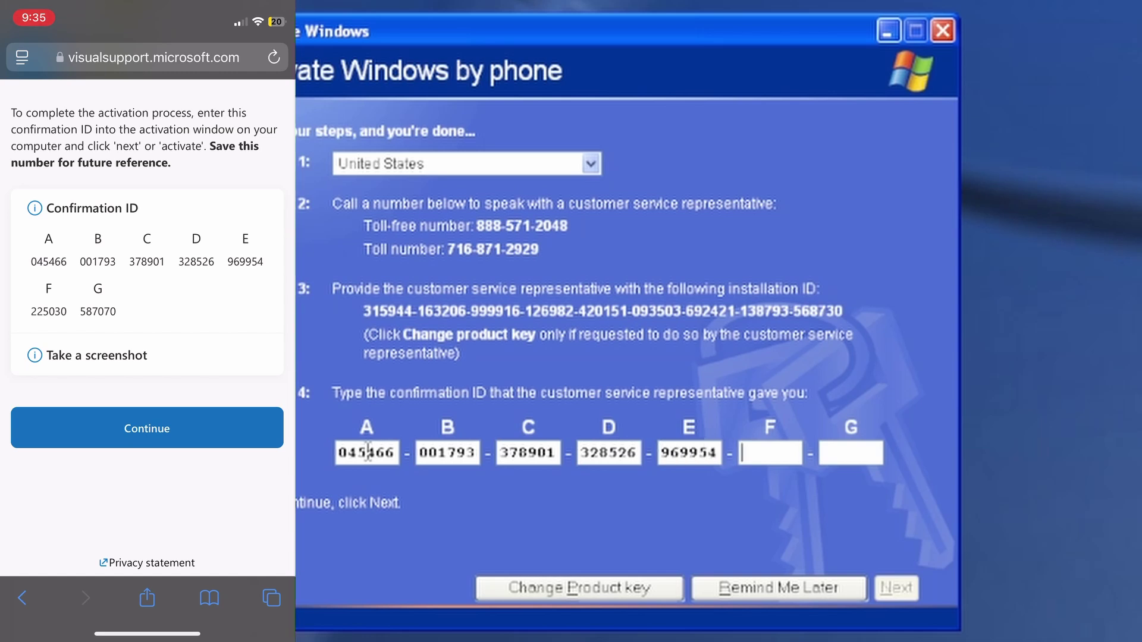
text(-225030-5)
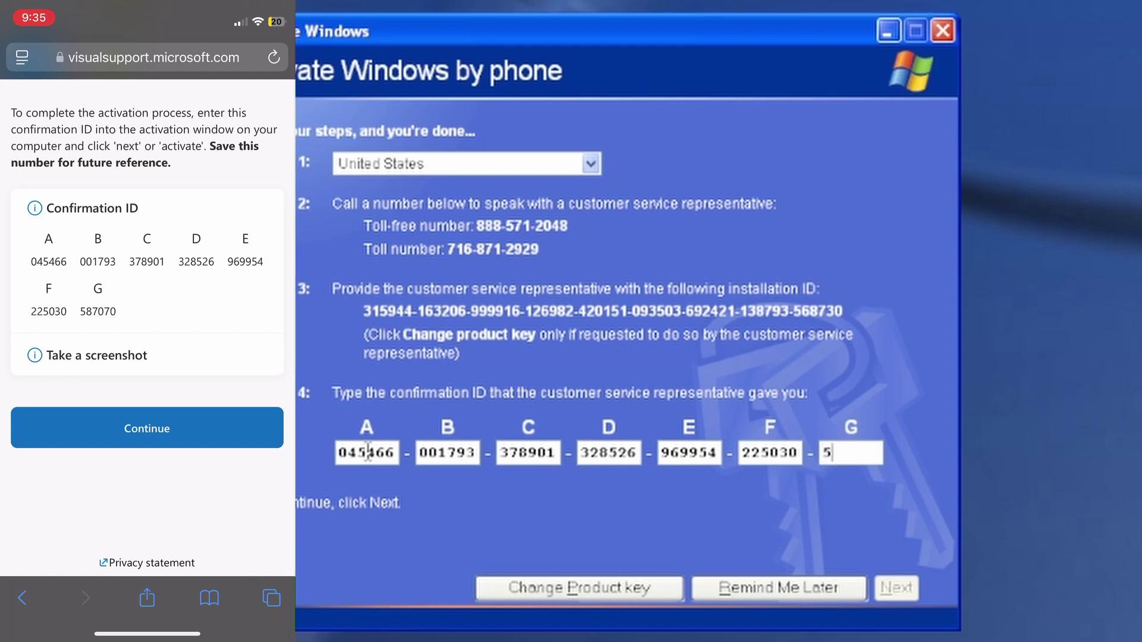
text(87070)
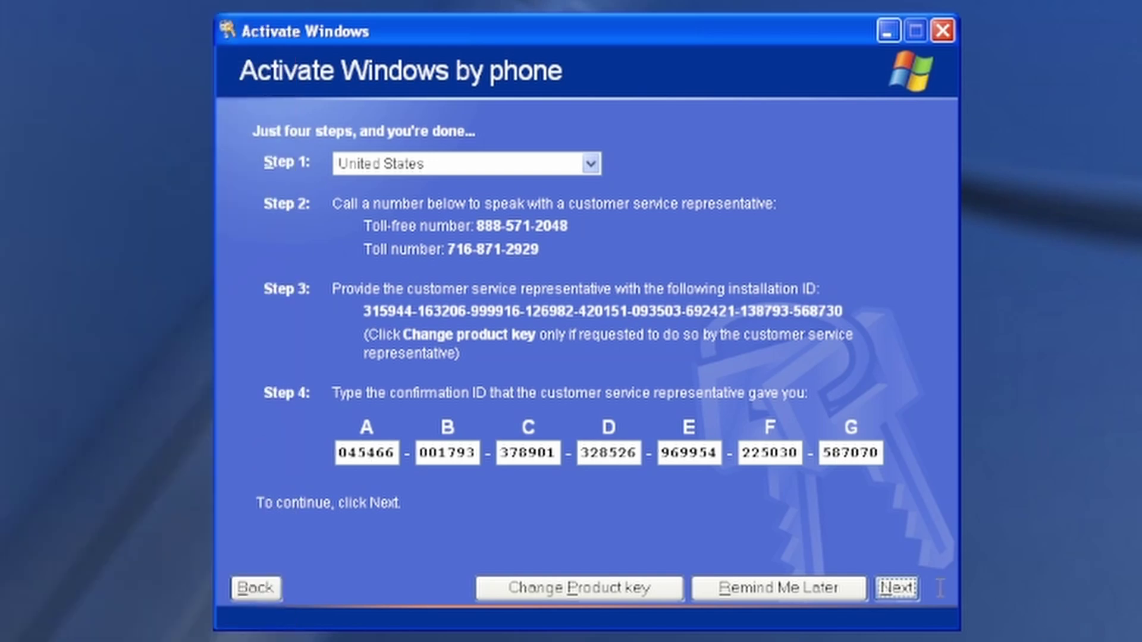
Submit the confirmation ID and click Finish on the Thank You page
key(Return)
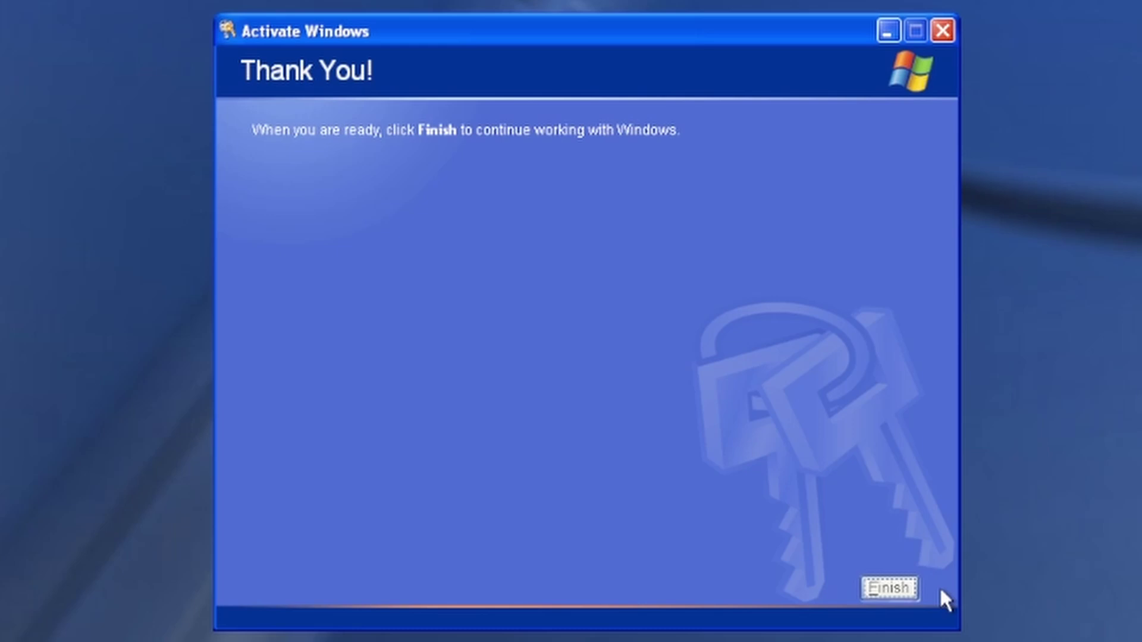
click(880, 588)
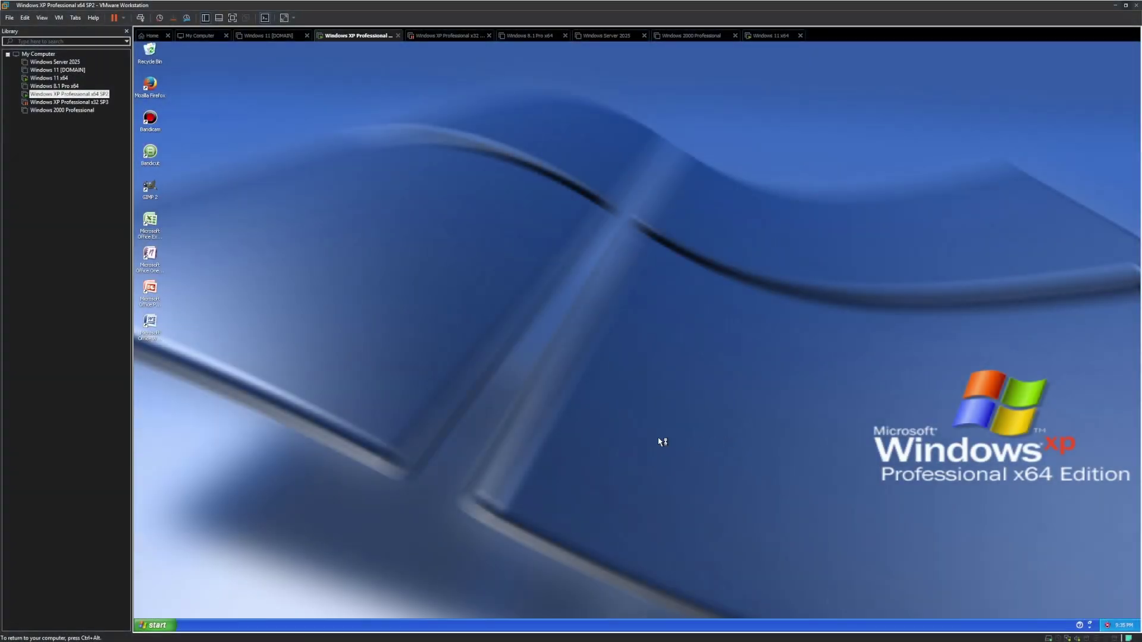
drag(436, 417, 923, 371)
Close the computer-at-risk security balloon in the XP taskbar tray
click(1107, 590)
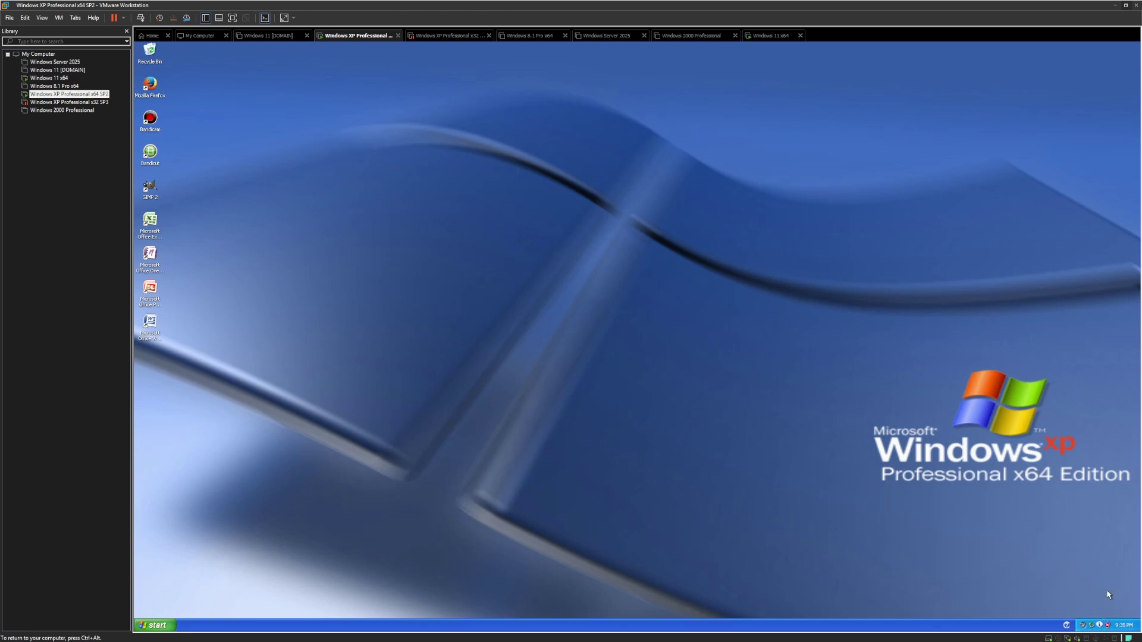